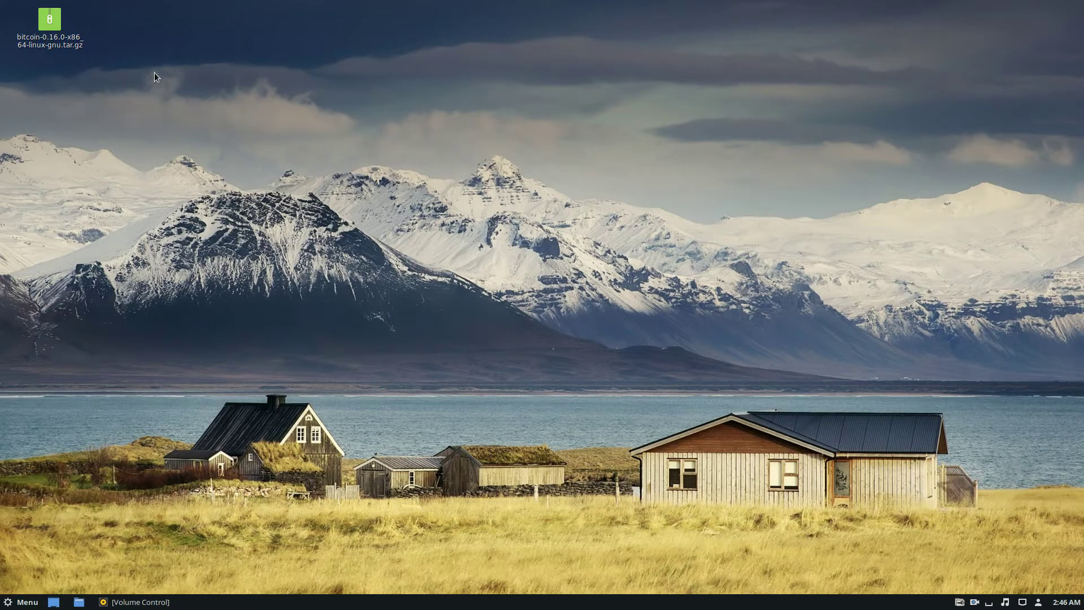
# Extract the bitcoin tarball onto the desktop and open the bitcoin-0.16.0 folder.
pyautogui.rightClick(48, 18)
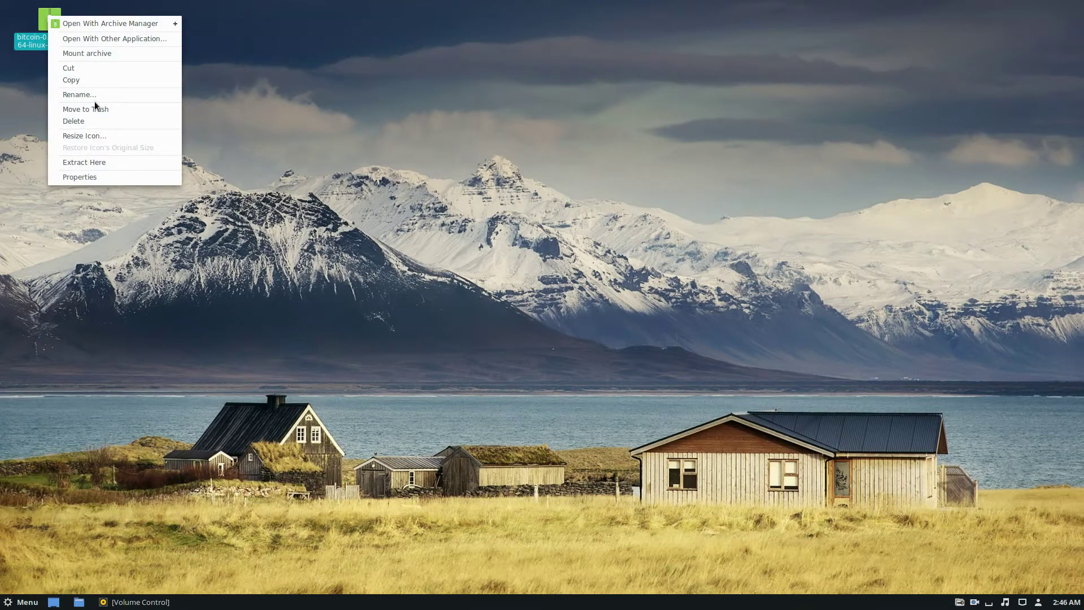
pyautogui.click(145, 162)
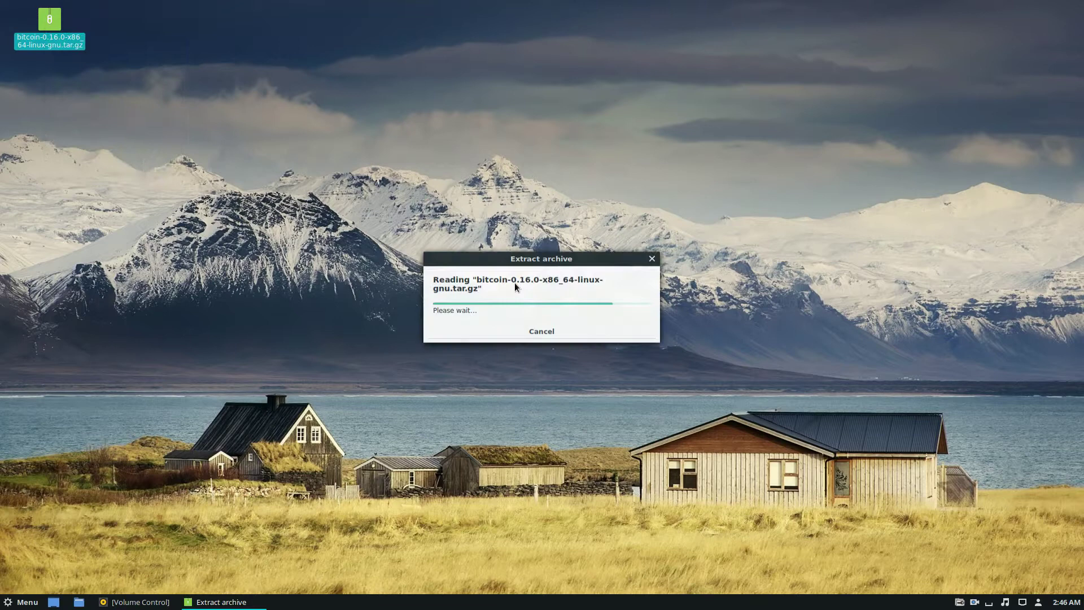
pyautogui.doubleClick(40, 84)
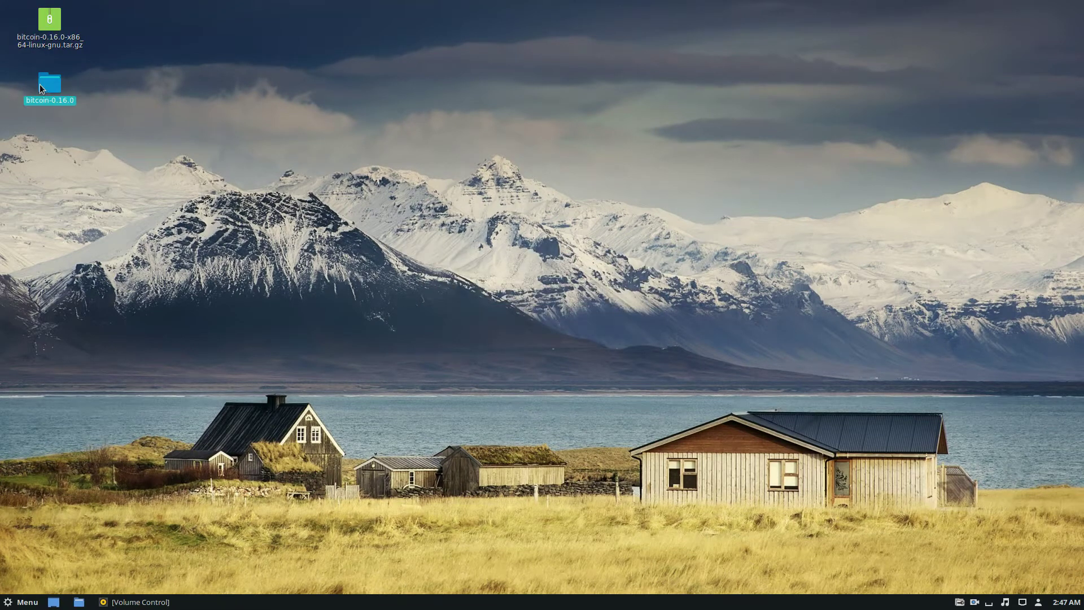
# Open the bin folder holding the five bitcoin programs and bring up its context menu.
pyautogui.rightClick(426, 247)
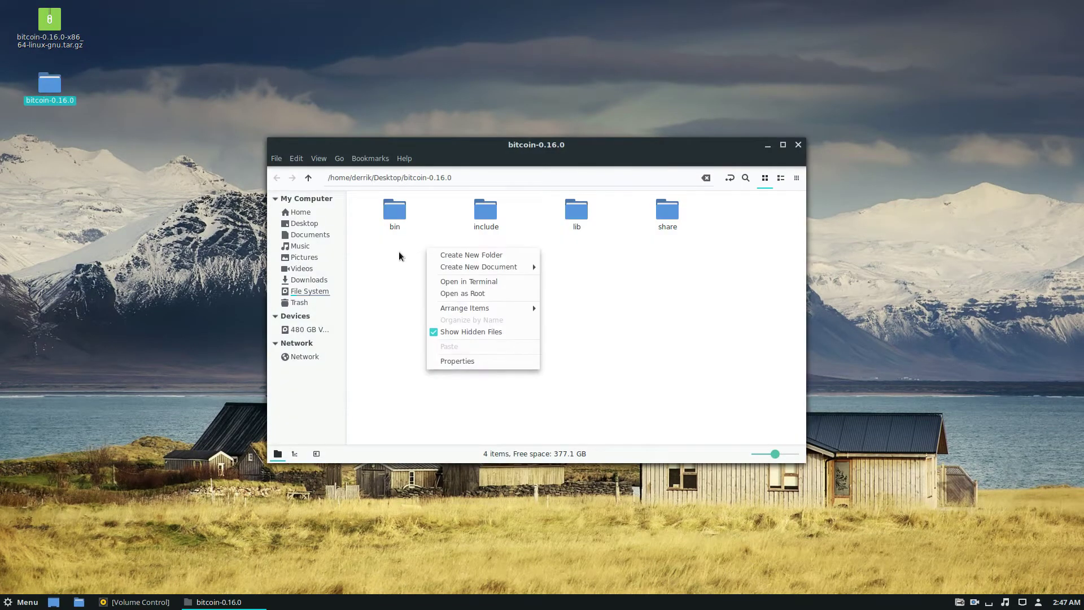
pyautogui.click(395, 212)
pyautogui.doubleClick(395, 211)
pyautogui.rightClick(402, 267)
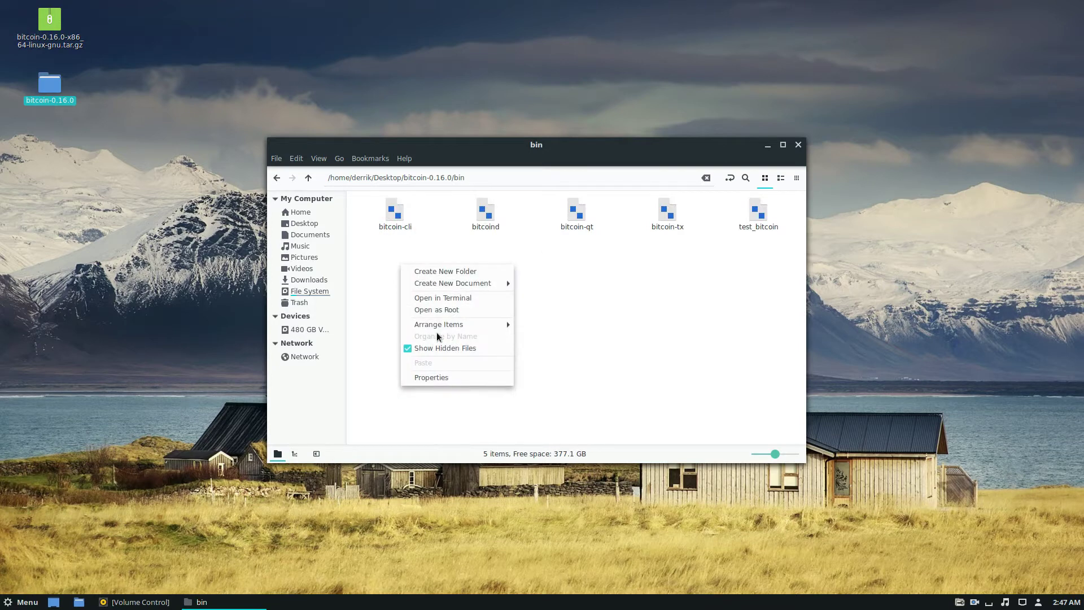
# In a terminal at bin, run chmod +x *, list the files, and launch ./bitcoin-qt.
pyautogui.click(443, 299)
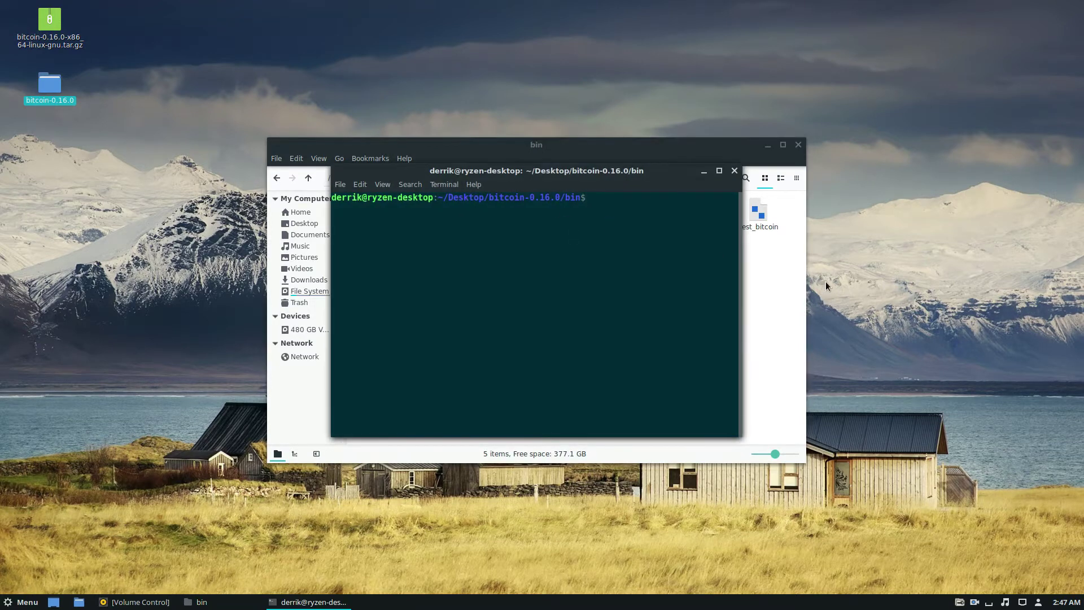
pyautogui.write('chmod ')
pyautogui.write('+x *')
pyautogui.press('Return')
pyautogui.write('ls')
pyautogui.press('Return')
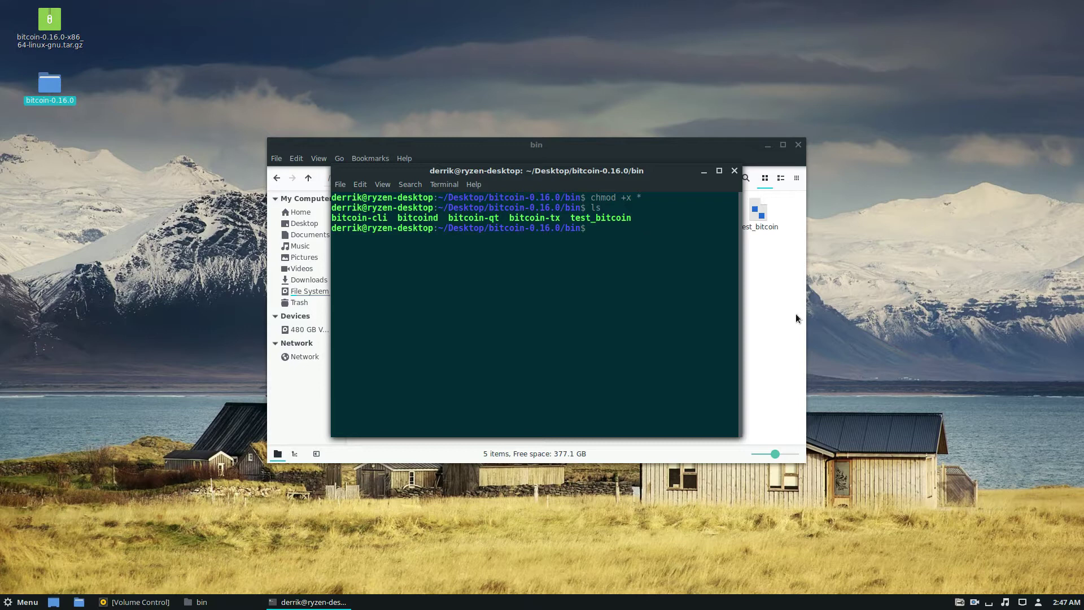
pyautogui.write('./')
pyautogui.write('bitcoin-')
pyautogui.write('qt')
pyautogui.press('Return')
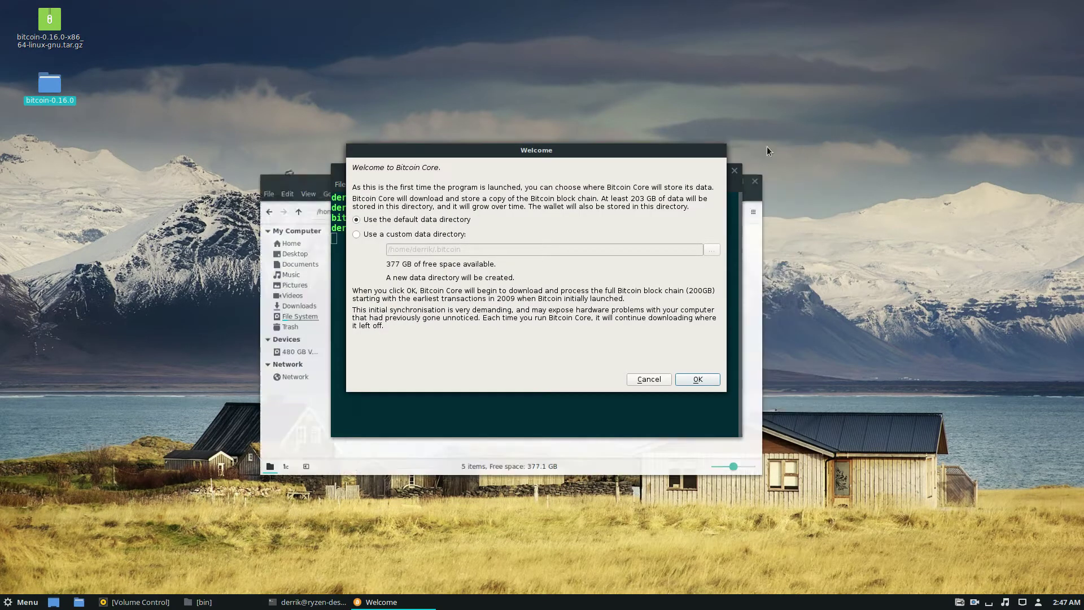
# Minimize the file manager and terminal, then accept 'Use the default data directory'.
pyautogui.click(767, 146)
pyautogui.moveTo(640, 161)
pyautogui.mouseDown()
pyautogui.moveTo(900, 180)
pyautogui.moveTo(528, 250)
pyautogui.moveTo(639, 164)
pyautogui.mouseUp()
pyautogui.click(704, 171)
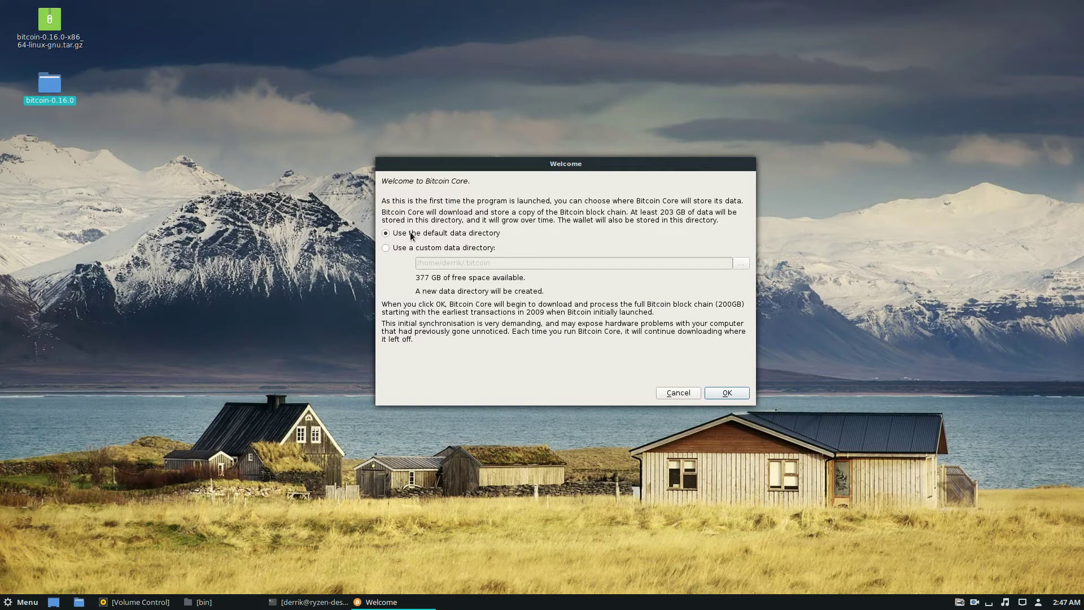
pyautogui.click(724, 394)
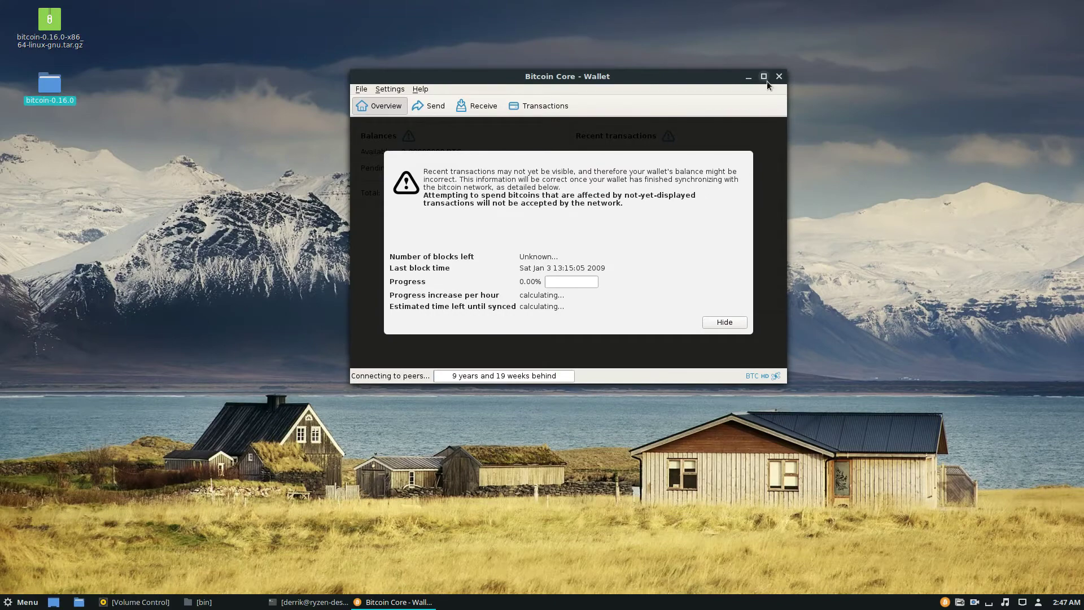
# Maximize the wallet window and browse its Send, Receive and Transactions pages, ending on Send.
pyautogui.click(767, 80)
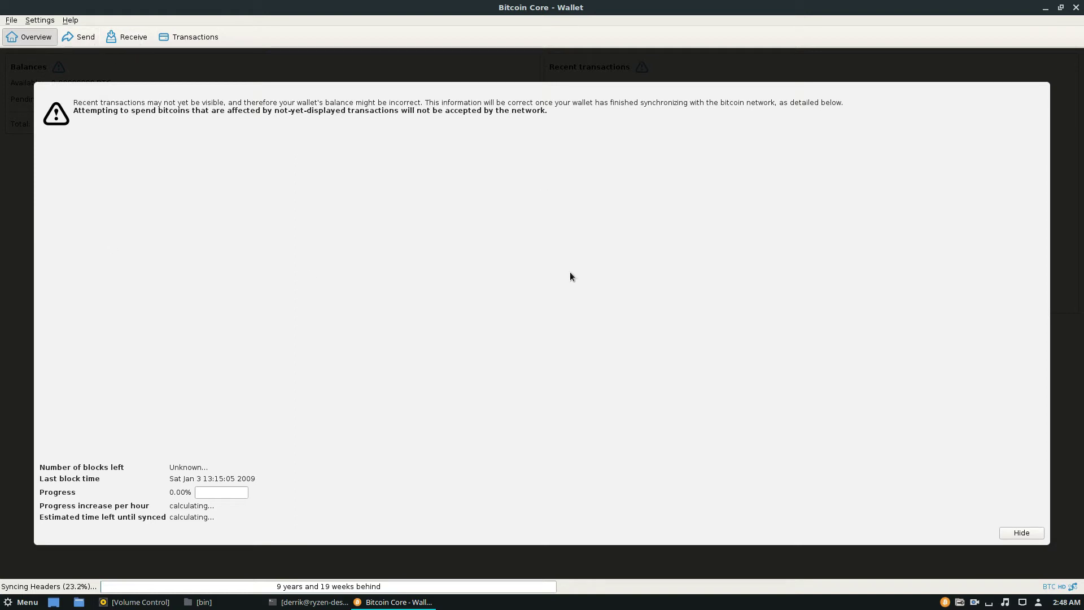
pyautogui.click(74, 37)
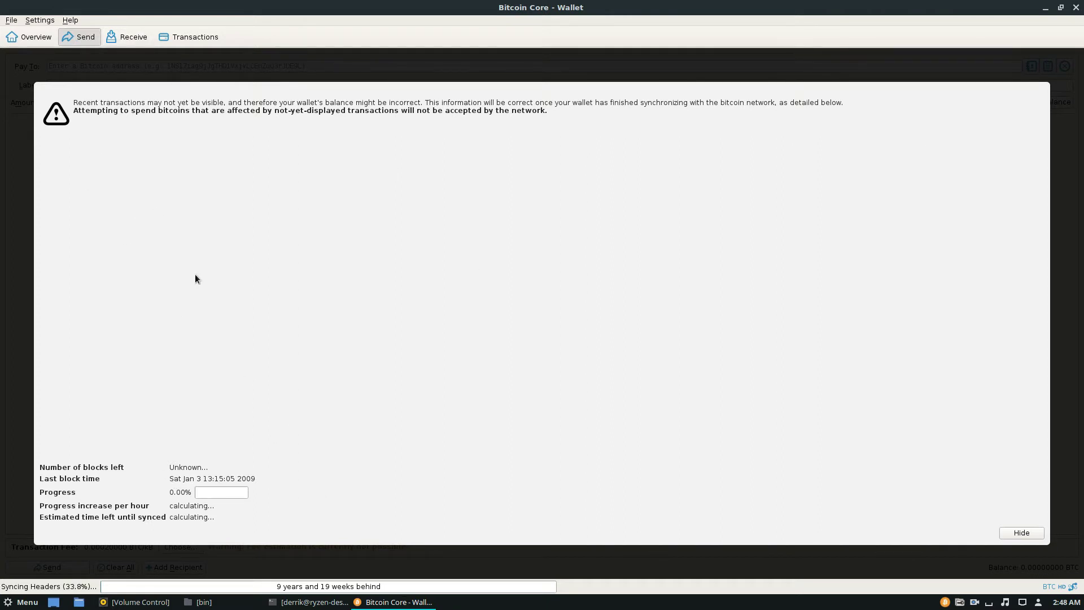
pyautogui.click(118, 40)
pyautogui.click(86, 34)
pyautogui.click(130, 36)
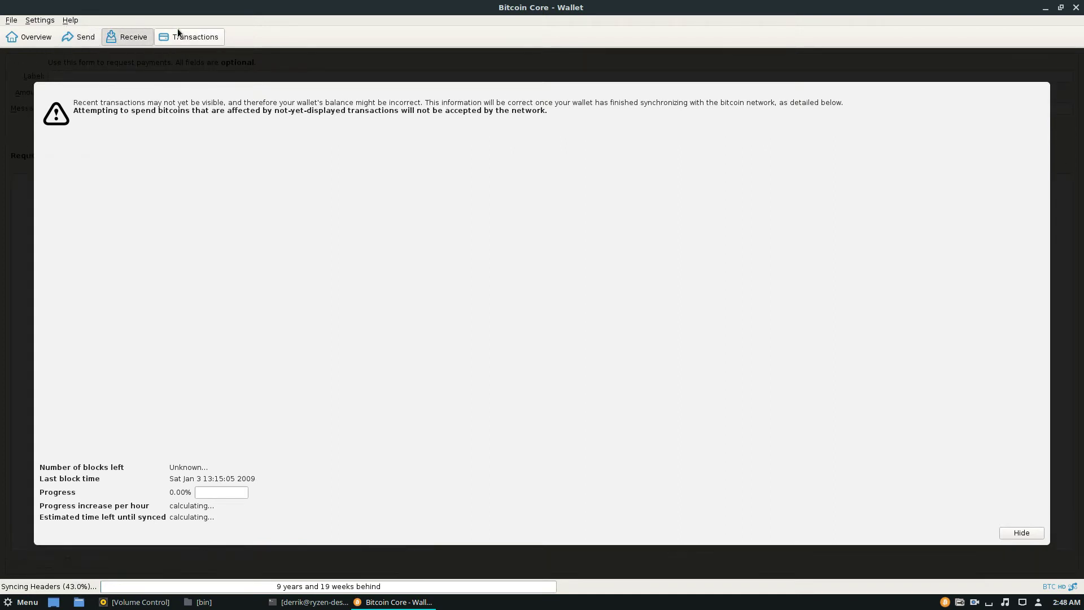
pyautogui.click(177, 30)
pyautogui.click(89, 36)
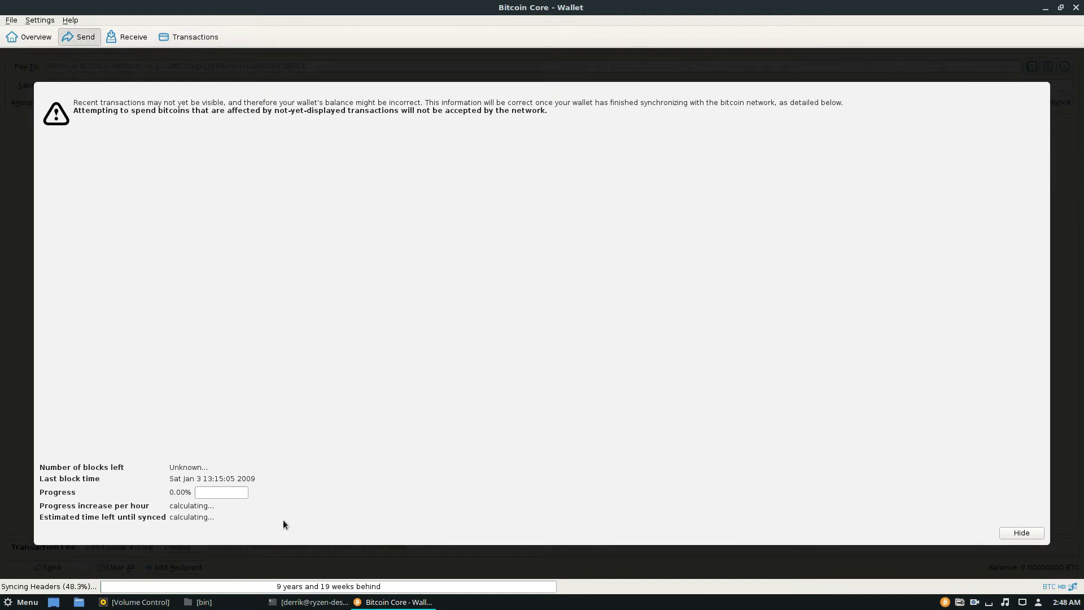
# Hide the sync overlay and look over the Pay To fields, Receive and Overview pages.
pyautogui.click(1030, 533)
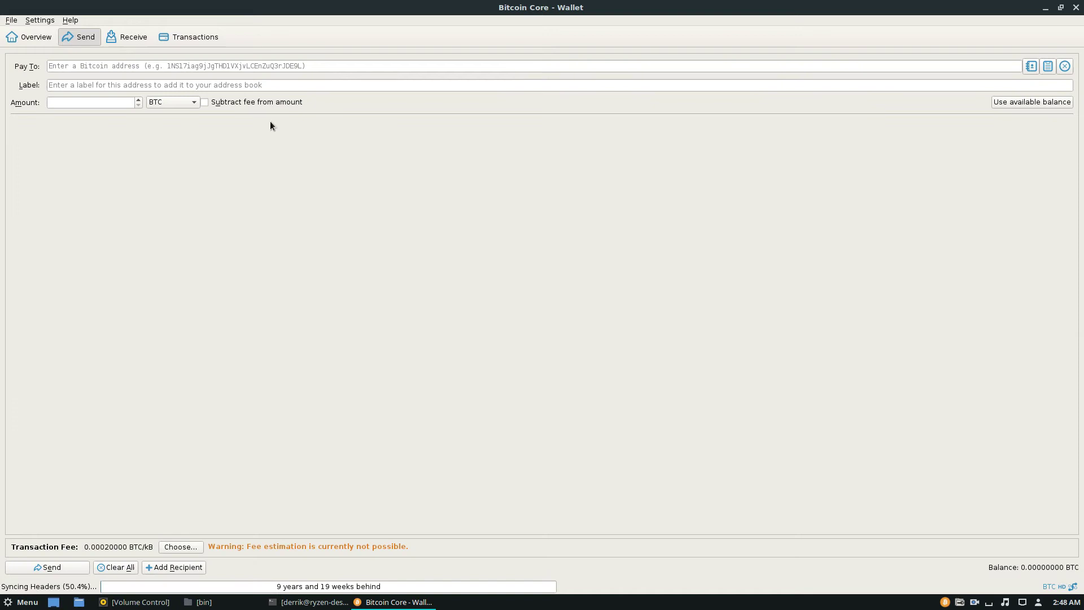
pyautogui.click(88, 66)
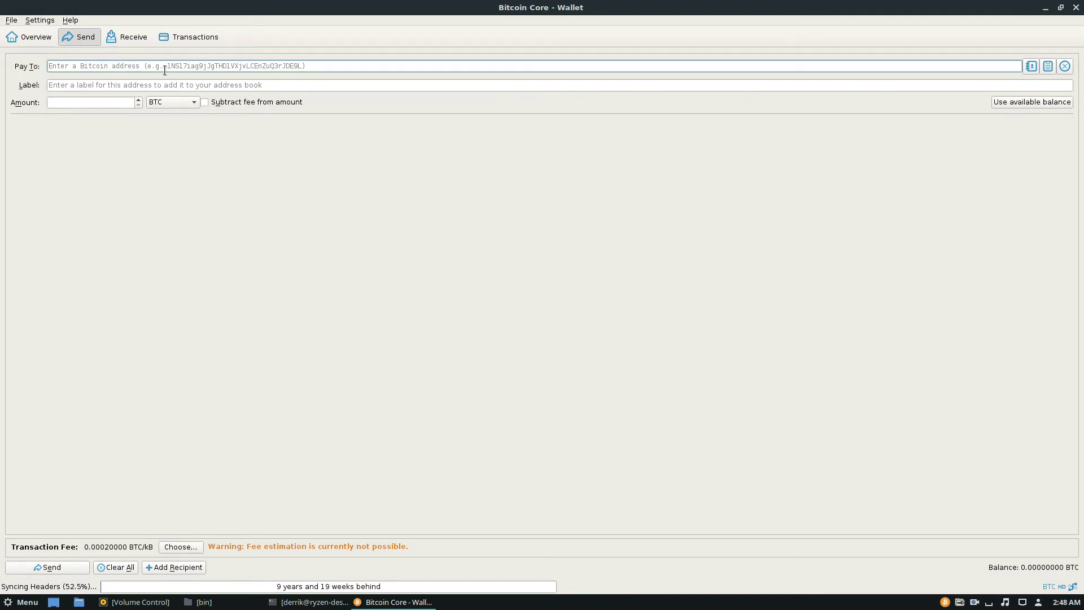
pyautogui.click(141, 84)
pyautogui.click(114, 38)
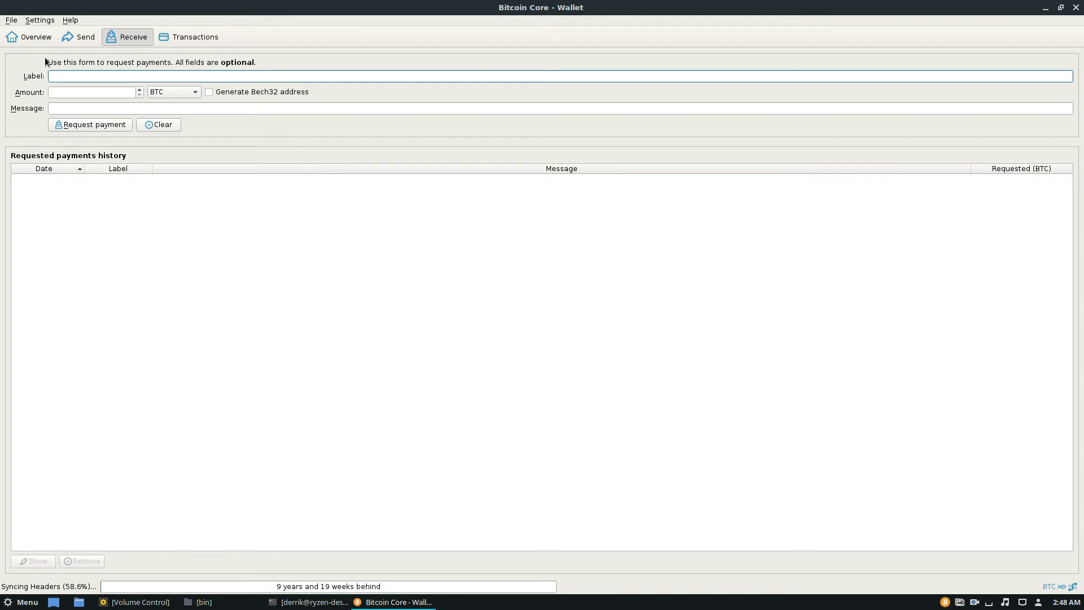
pyautogui.click(16, 37)
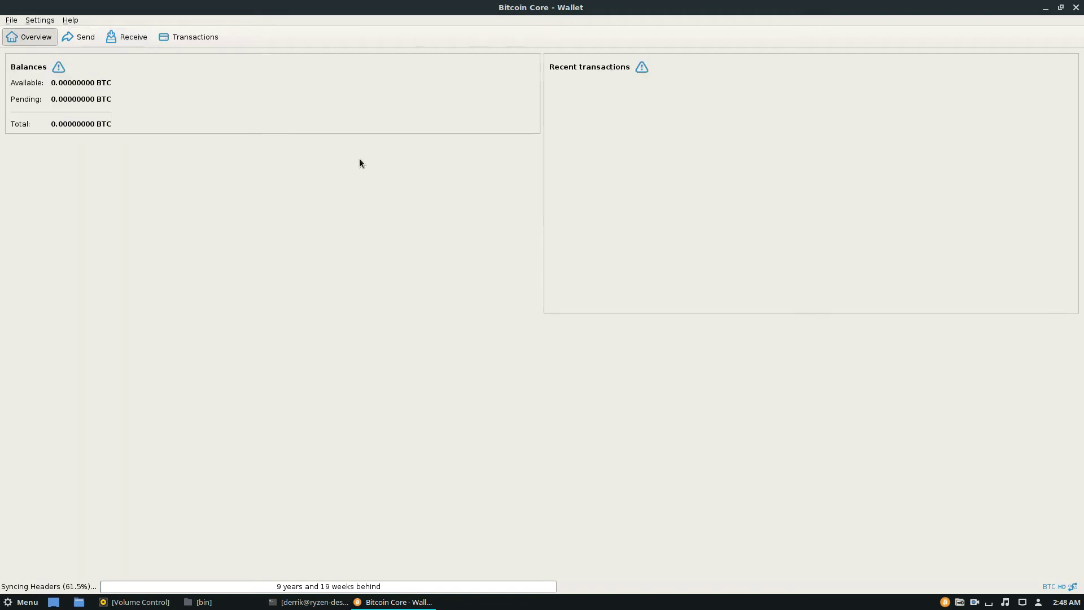
# Restore the wallet window to a smaller size, move it lower, and quit Bitcoin Core from the tray.
pyautogui.click(1061, 7)
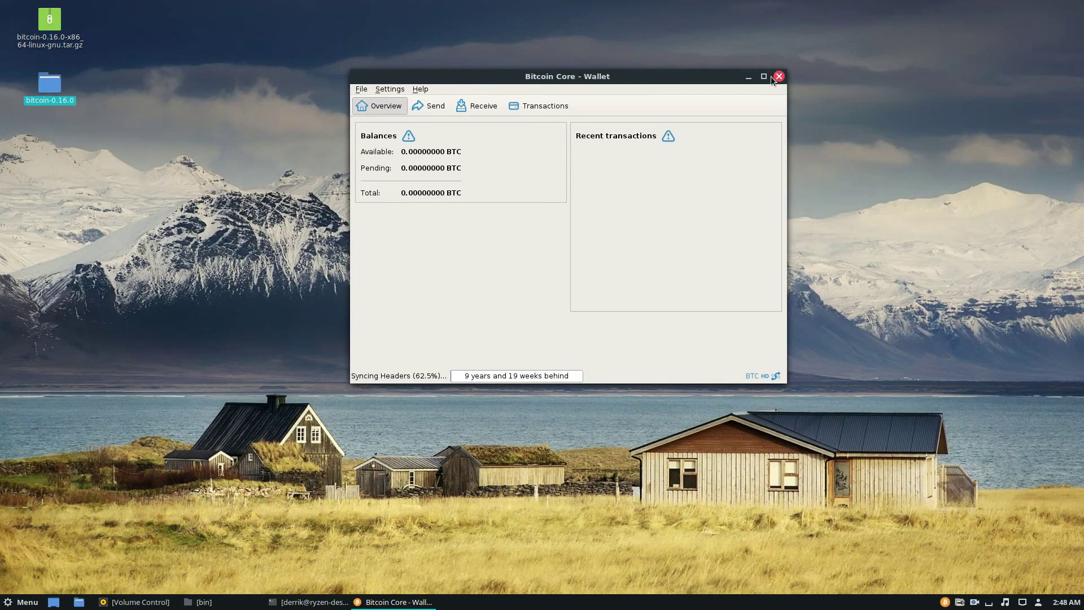
pyautogui.moveTo(437, 81); pyautogui.dragTo(258, 166)
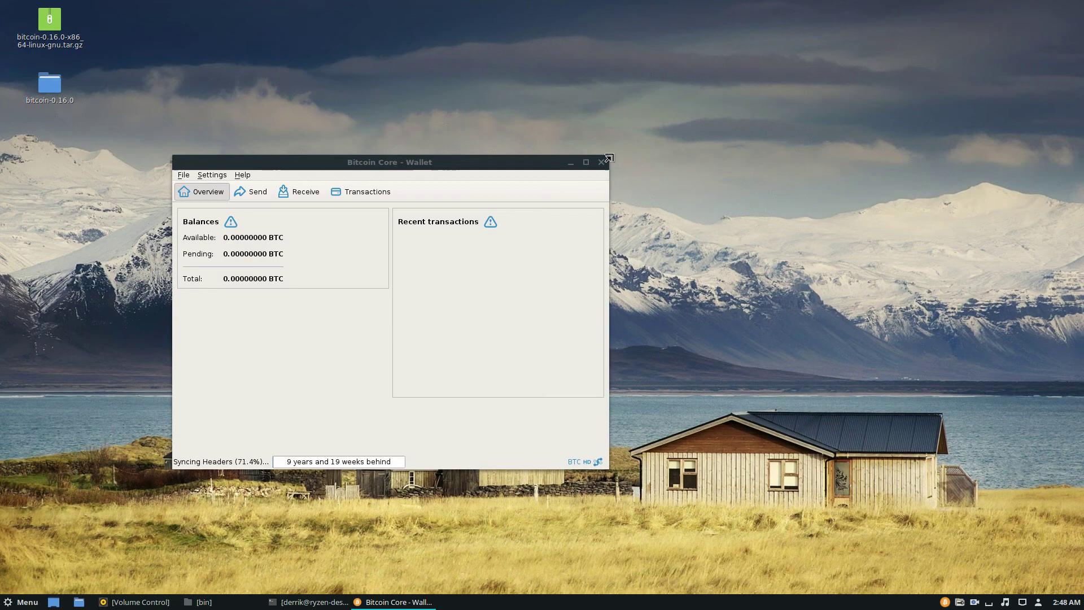
pyautogui.click(319, 603)
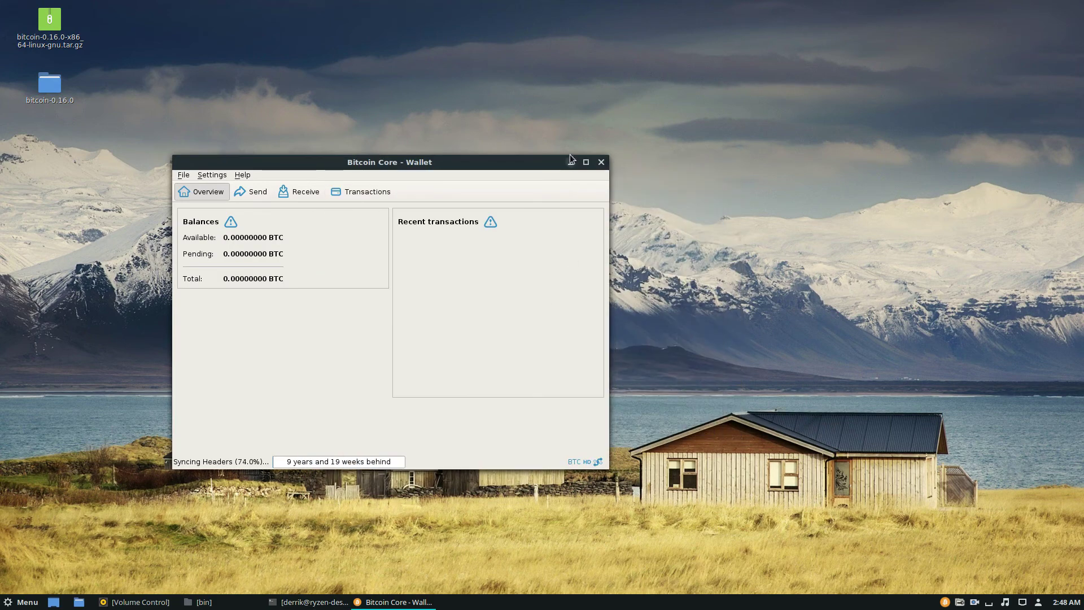
pyautogui.rightClick(945, 602)
pyautogui.click(972, 590)
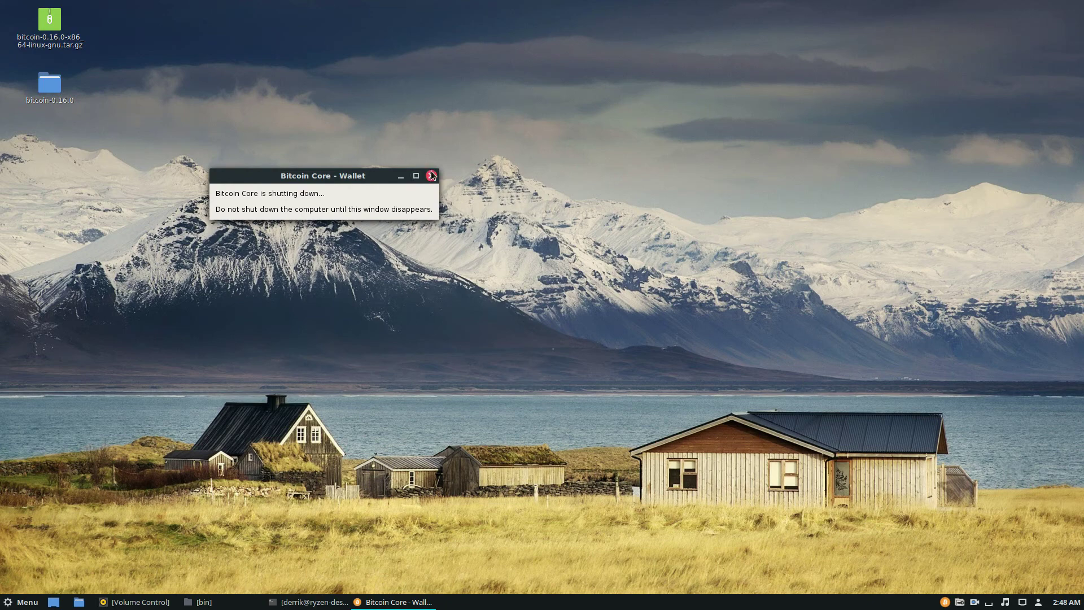
# Open bitcoin-0.16.0's bin folder and show bitcoin-qt's Properties.
pyautogui.doubleClick(52, 85)
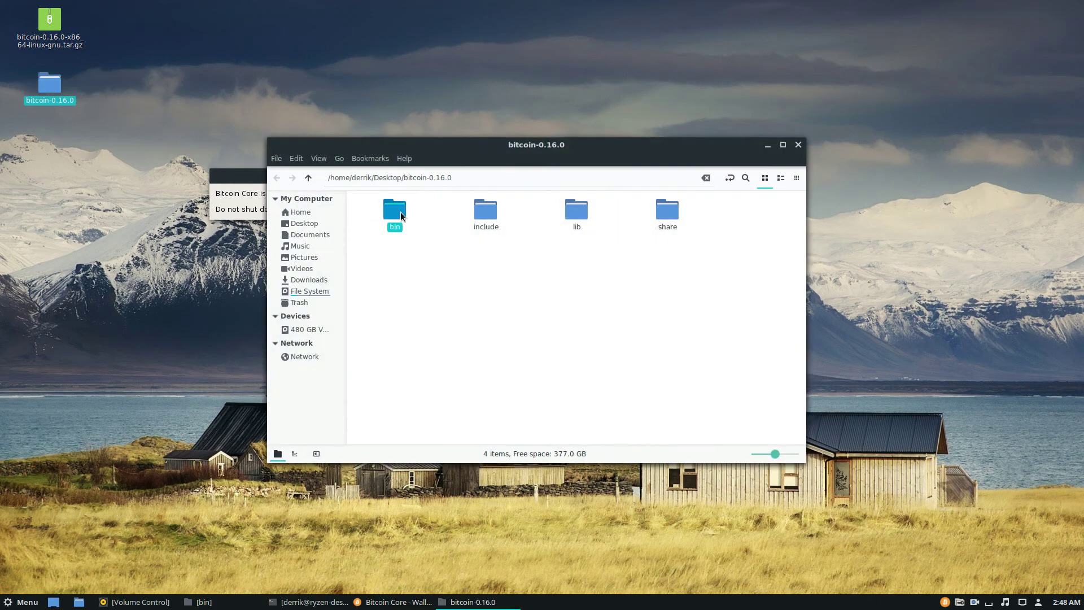
pyautogui.doubleClick(400, 215)
pyautogui.rightClick(575, 213)
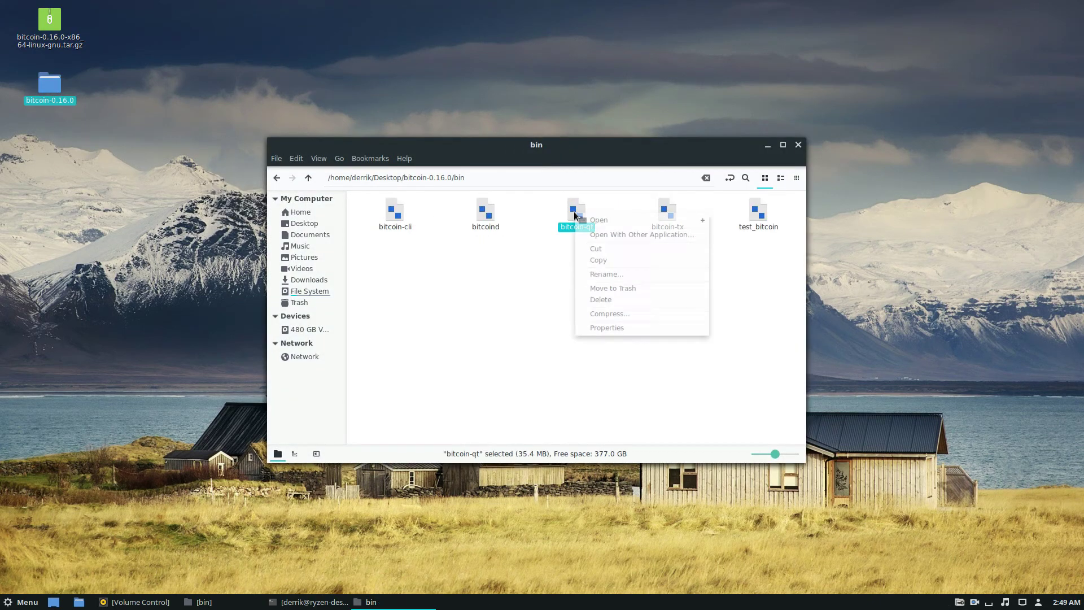
pyautogui.click(615, 332)
# Allow bitcoin-qt to execute as a program and launch it.
pyautogui.click(542, 166)
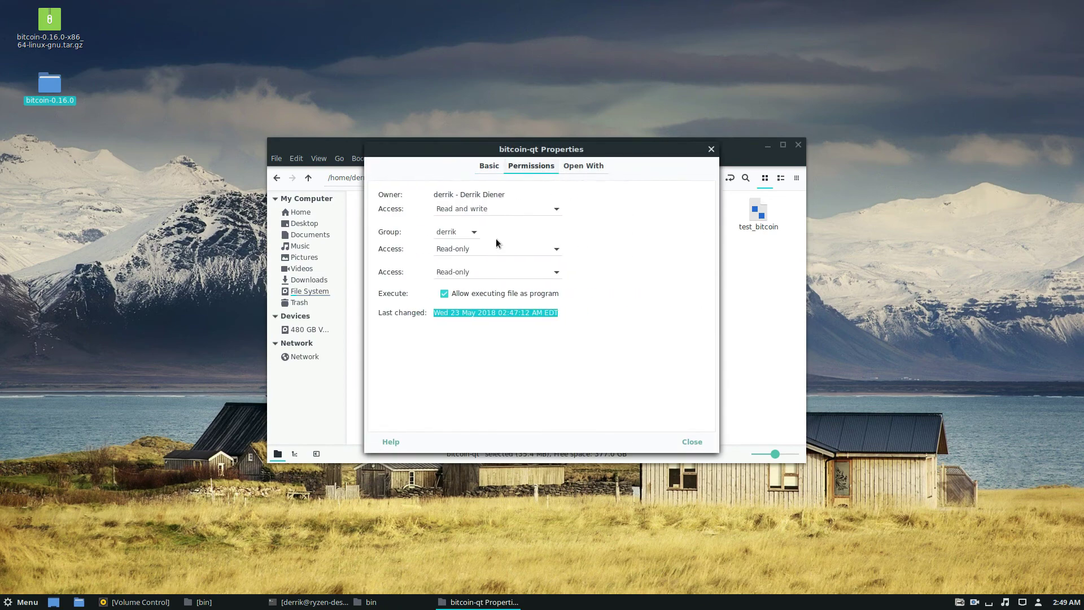
pyautogui.click(697, 443)
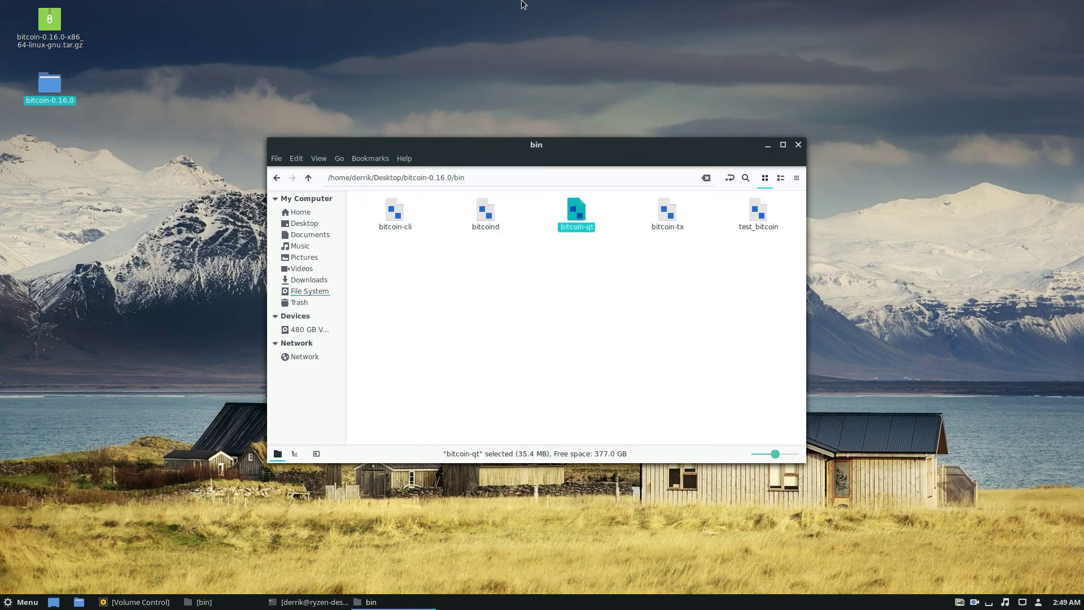
pyautogui.press('Return')
# Choose 'Make executable and run', minimize the terminal, and hide the sync warning.
pyautogui.click(451, 354)
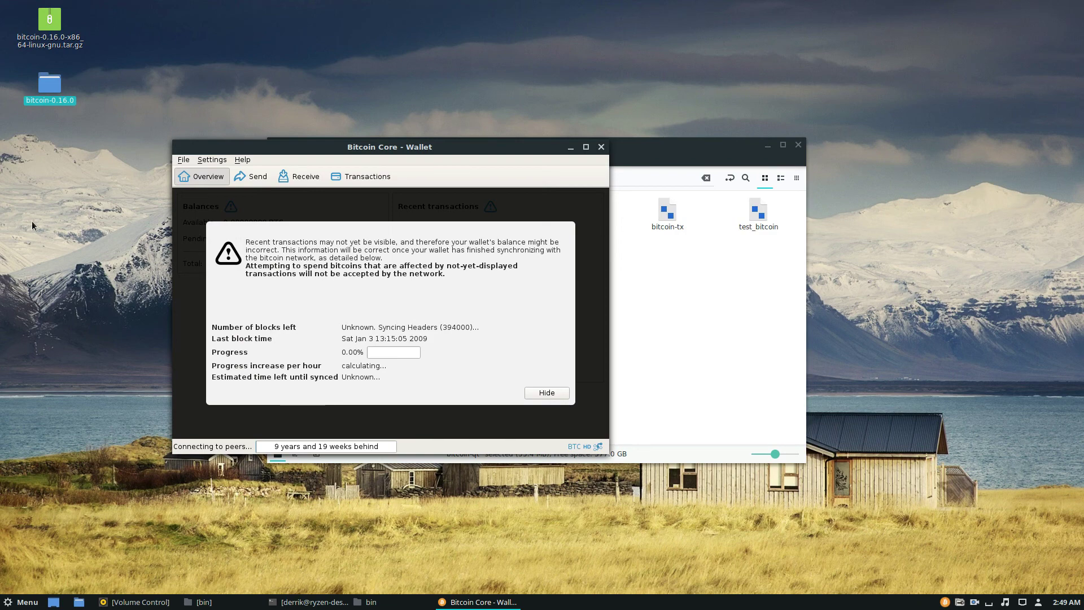
pyautogui.click(318, 602)
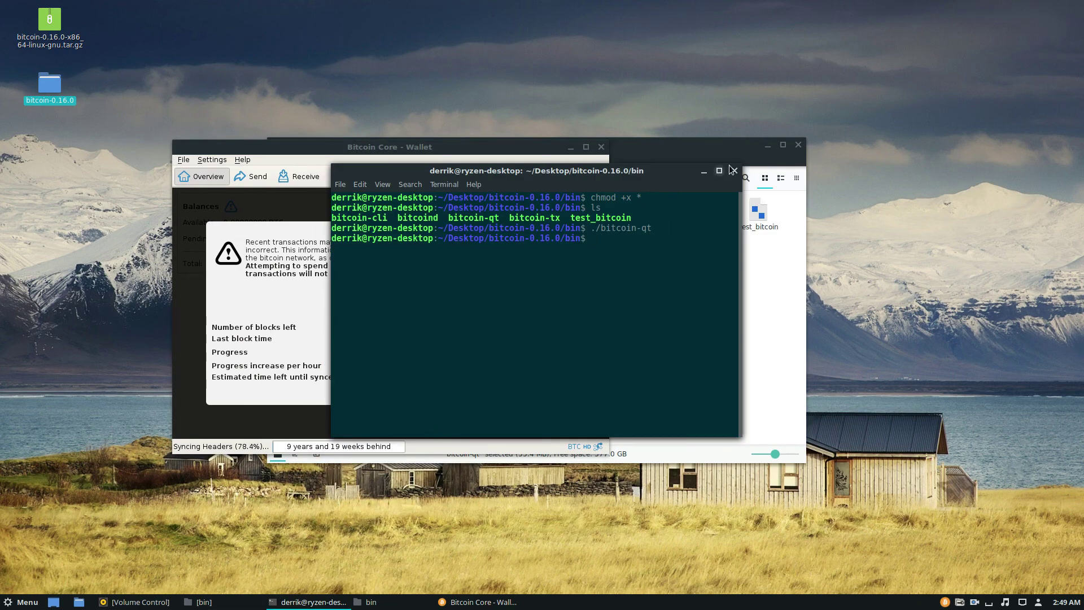
pyautogui.click(703, 173)
pyautogui.click(547, 394)
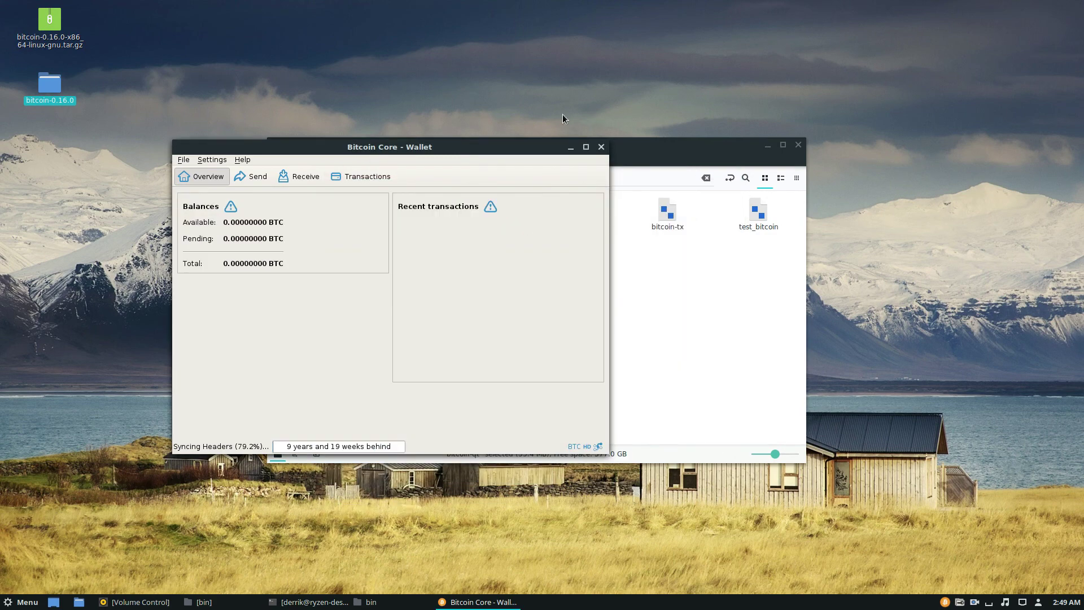